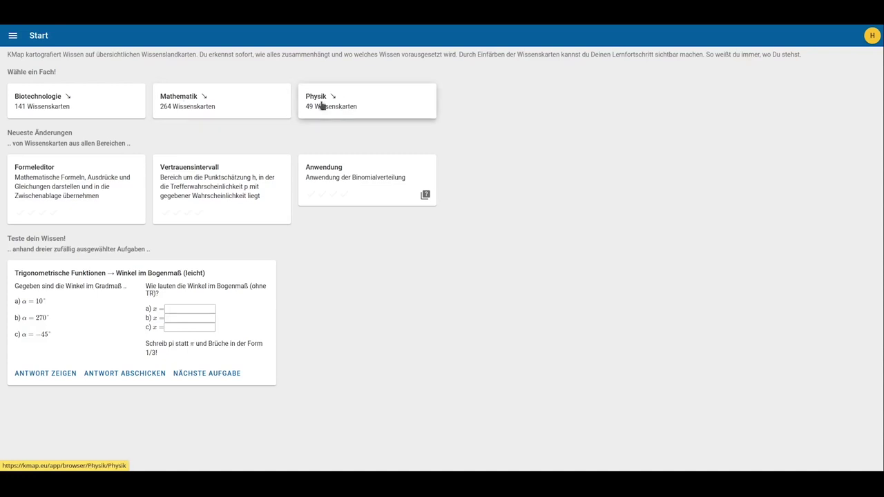
# Step: Open the Differentialrechnung chapter under Mathematik and scroll through its topic cards
pyautogui.click(190, 99)
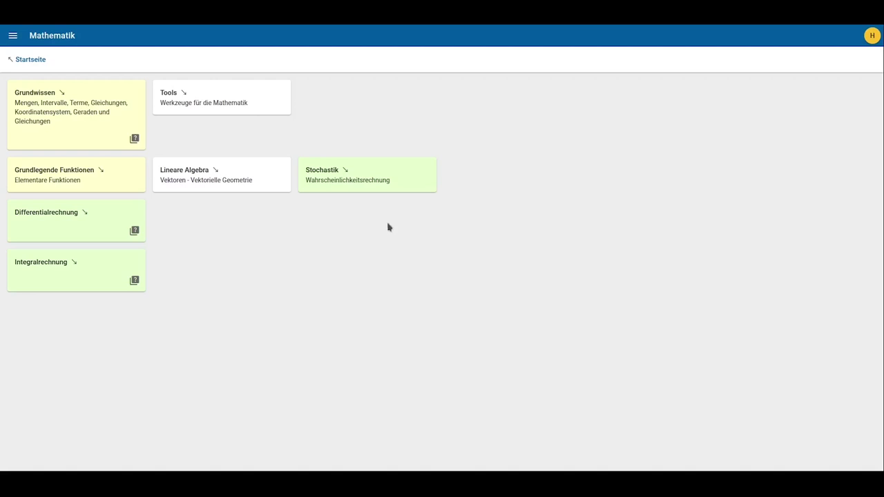
pyautogui.click(72, 216)
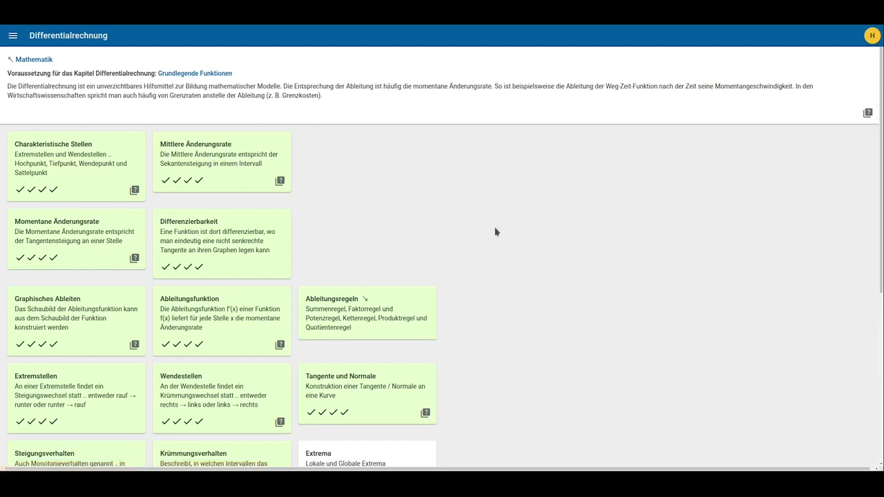
pyautogui.scroll(-3, 495, 232)
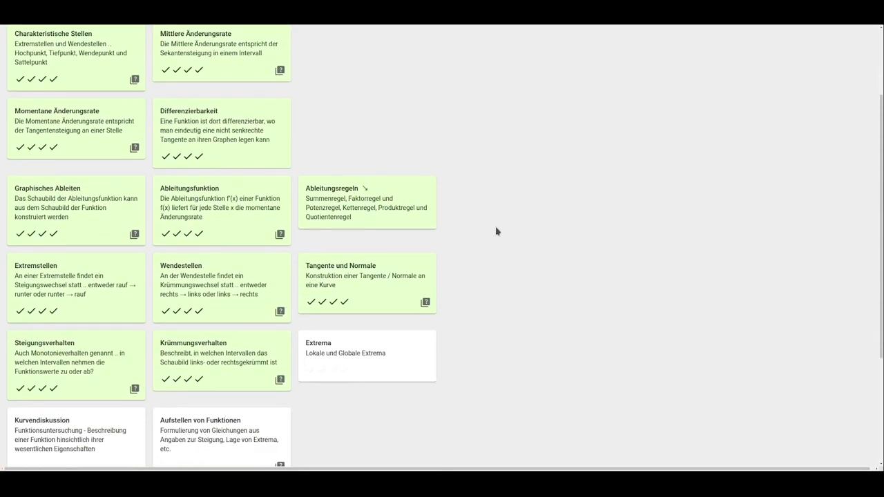
pyautogui.scroll(3, 495, 232)
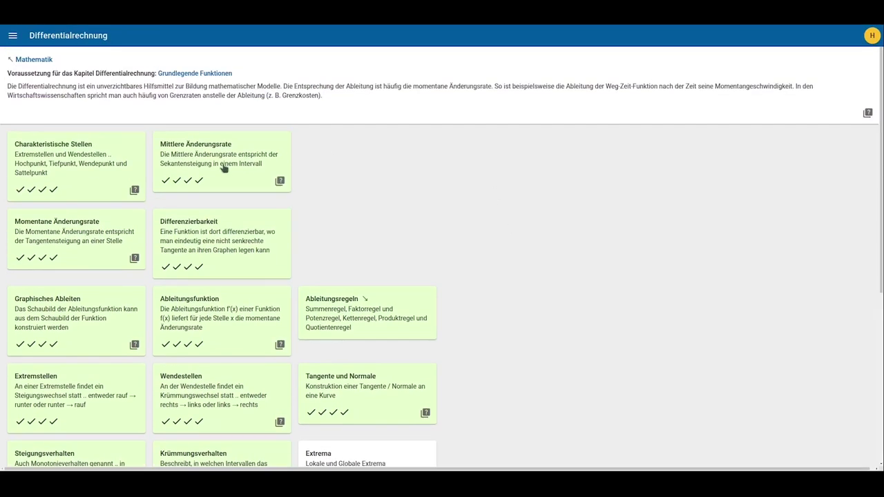
# Step: Preview Mittlere Änderungsrate and Charakteristische Stellen, then open the Ableitungsregeln topic
pyautogui.click(203, 167)
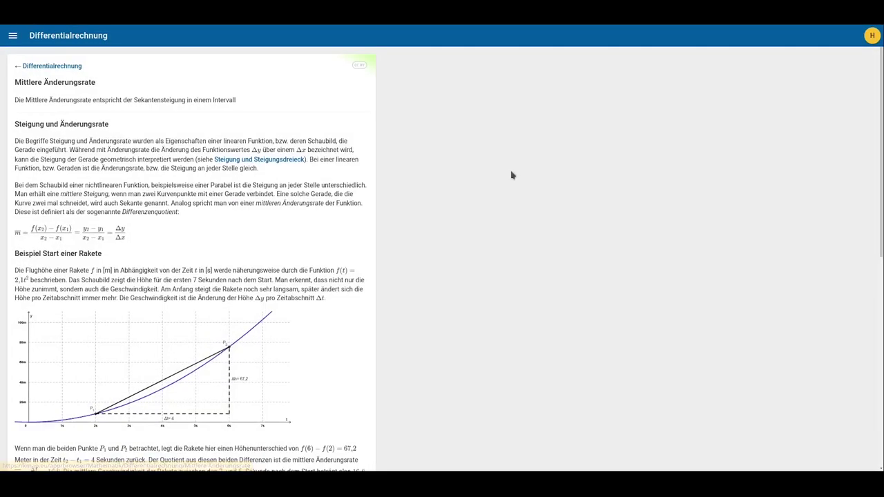
pyautogui.click(65, 67)
pyautogui.click(83, 147)
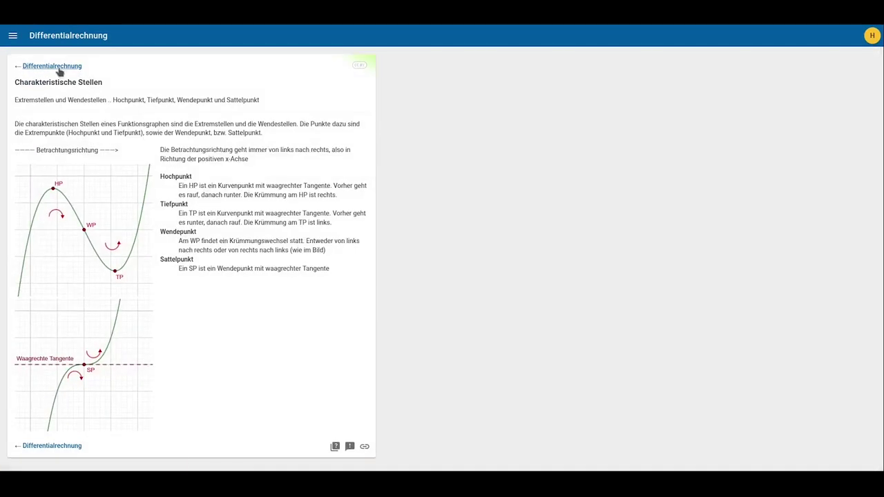
pyautogui.click(60, 67)
pyautogui.scroll(-2, 440, 180)
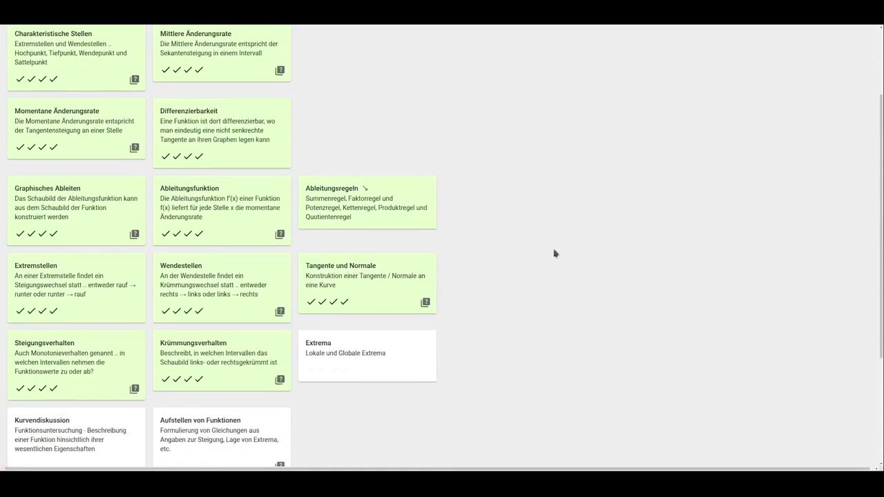
pyautogui.click(347, 195)
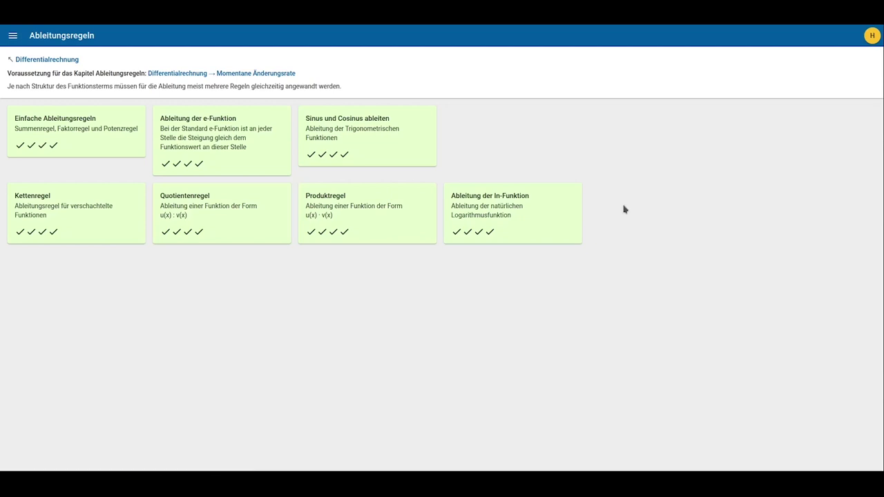
# Step: Return to the Differentialrechnung chapter and reveal the subtopic cards' dependency lines
pyautogui.click(49, 60)
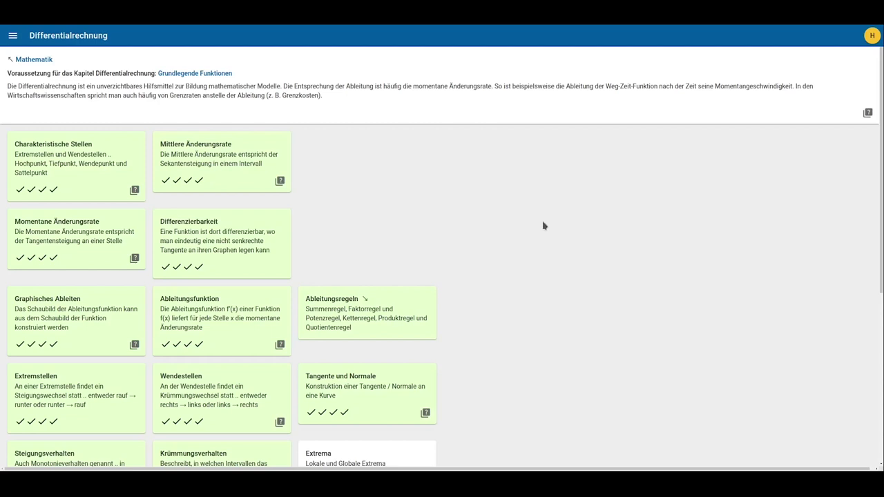
pyautogui.scroll(-1, 547, 225)
pyautogui.scroll(-3, 551, 226)
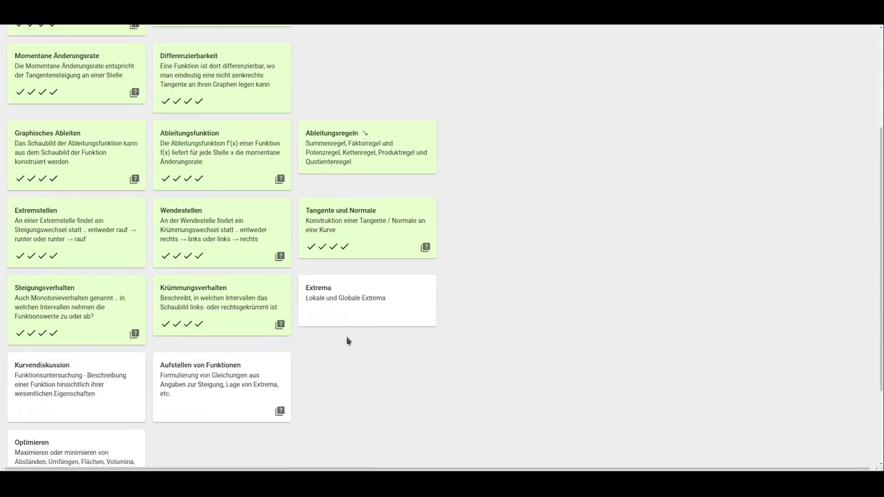
pyautogui.moveTo(331, 297)
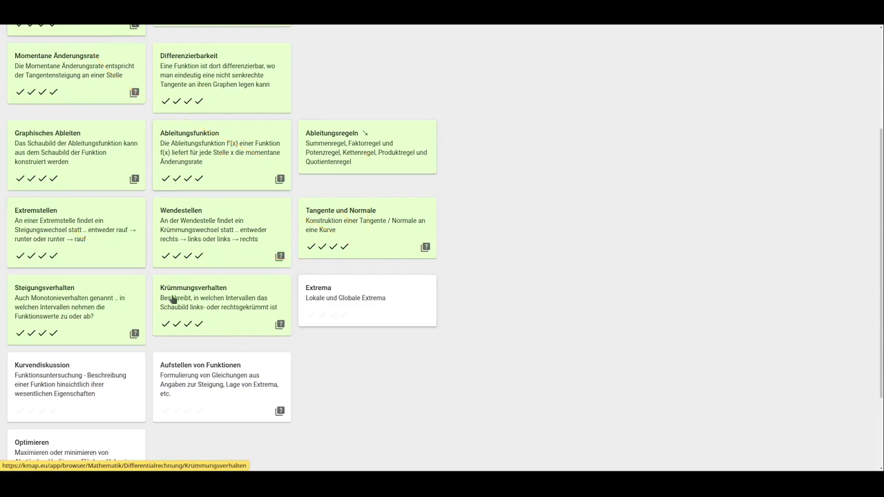
pyautogui.moveTo(173, 298)
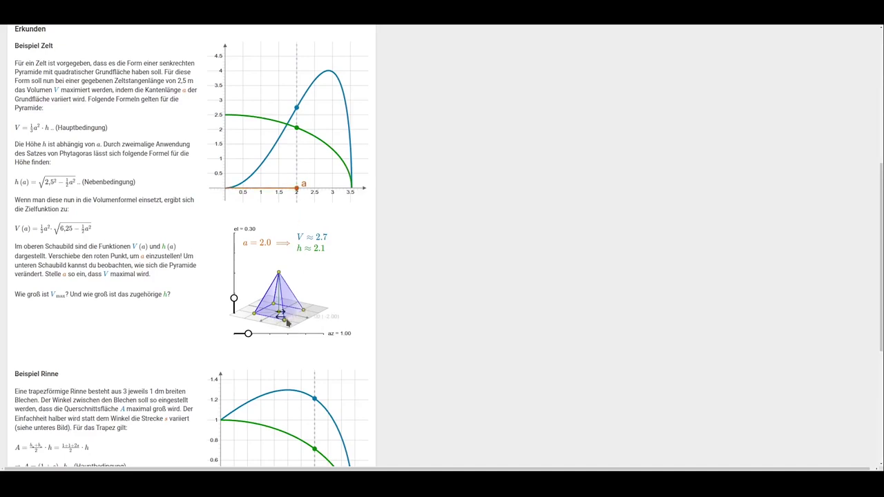
# Step: Set the tent's edge length a to 2.9 for maximal volume V≈4.0 at h≈1.4
pyautogui.moveTo(297, 193); pyautogui.dragTo(329, 189)
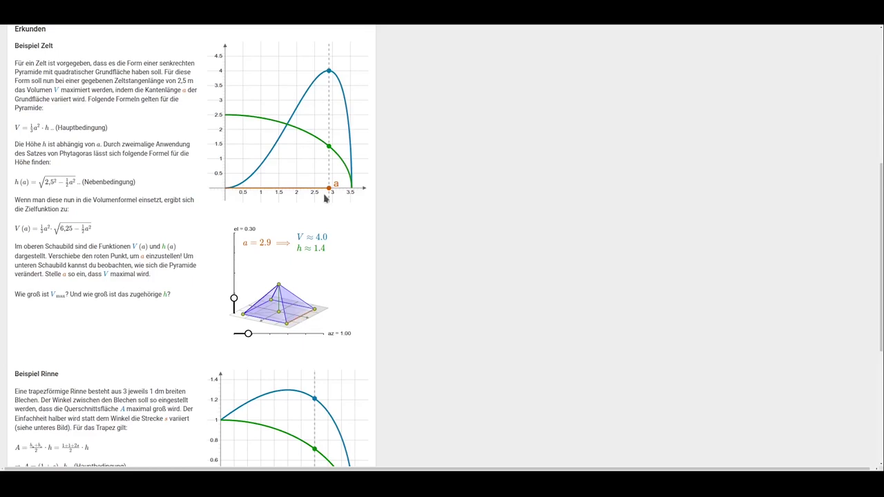
pyautogui.moveTo(330, 188); pyautogui.dragTo(329, 187)
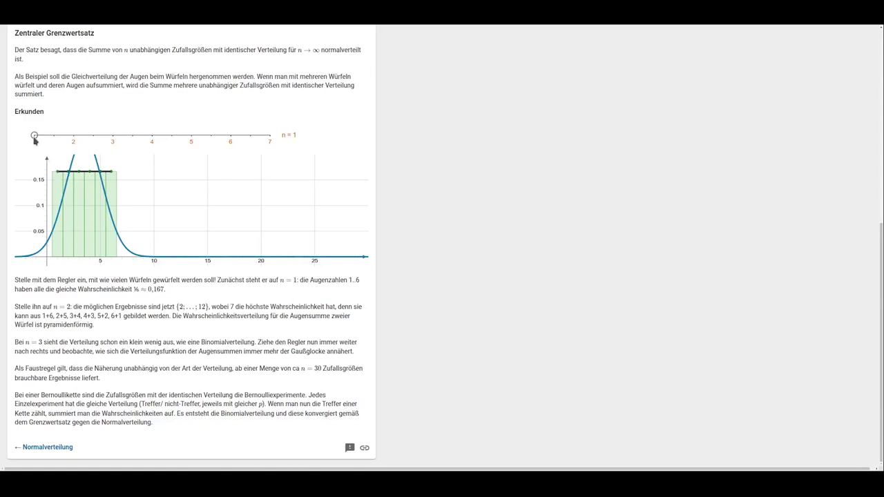
# Step: Raise the dice slider from n = 1 to n = 7
pyautogui.moveTo(34, 137); pyautogui.dragTo(282, 137)
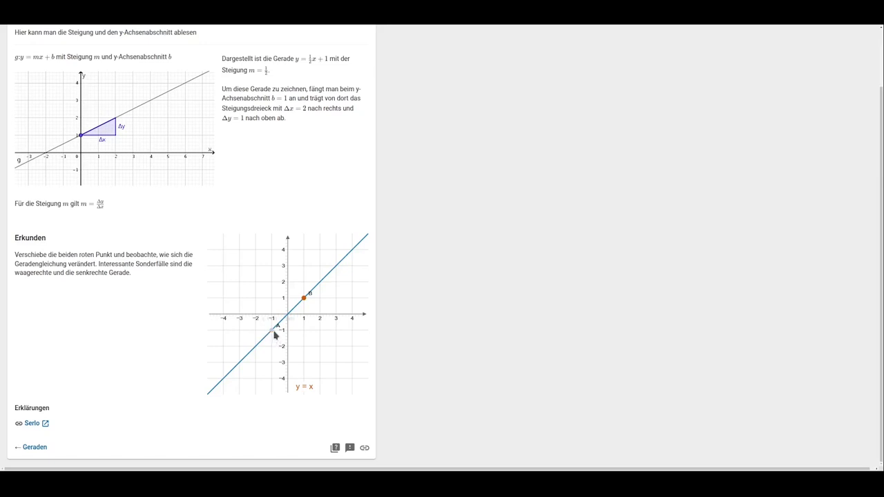
# Step: Reposition points A and B until the line reads y = -5/4x - 5/4
pyautogui.moveTo(273, 334); pyautogui.dragTo(256, 333)
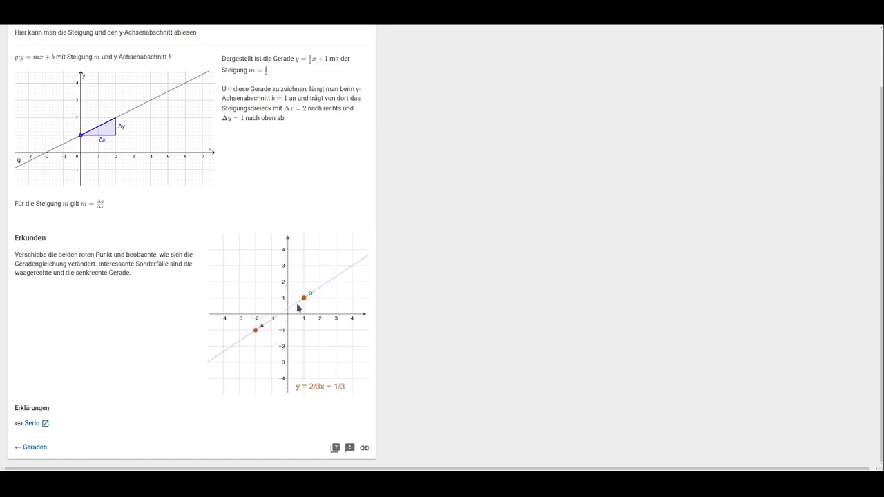
pyautogui.moveTo(305, 298); pyautogui.dragTo(308, 351)
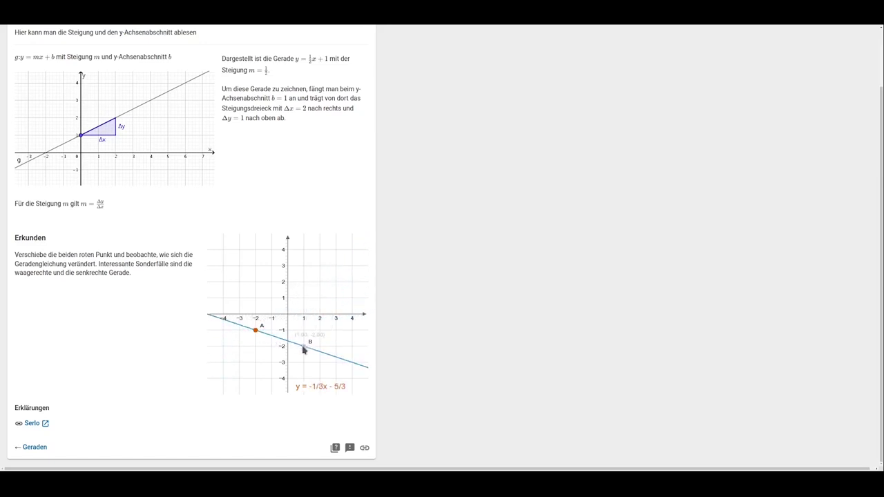
pyautogui.moveTo(257, 331); pyautogui.dragTo(306, 300)
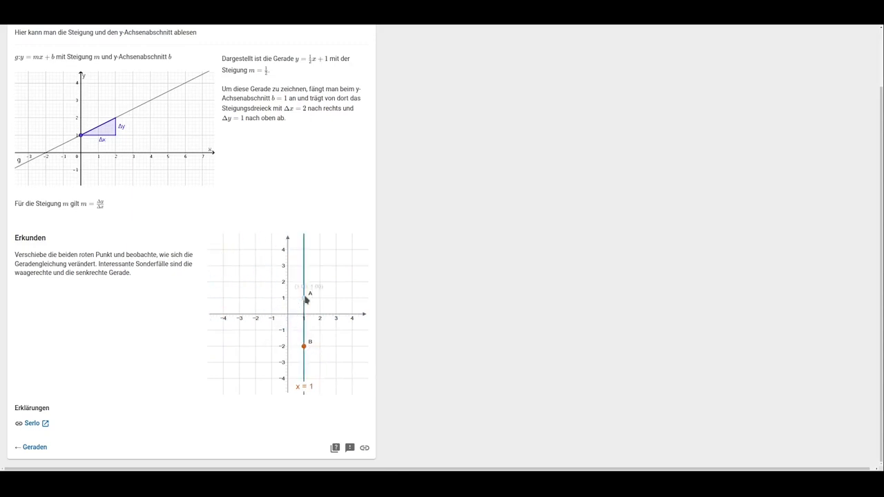
pyautogui.moveTo(304, 345); pyautogui.dragTo(240, 274)
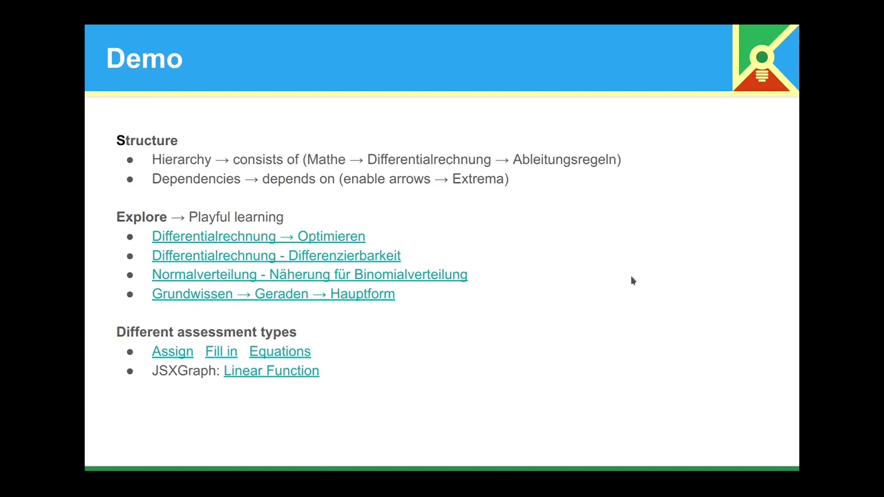
# Step: Open the Assign example from the Demo slide
pyautogui.click(181, 351)
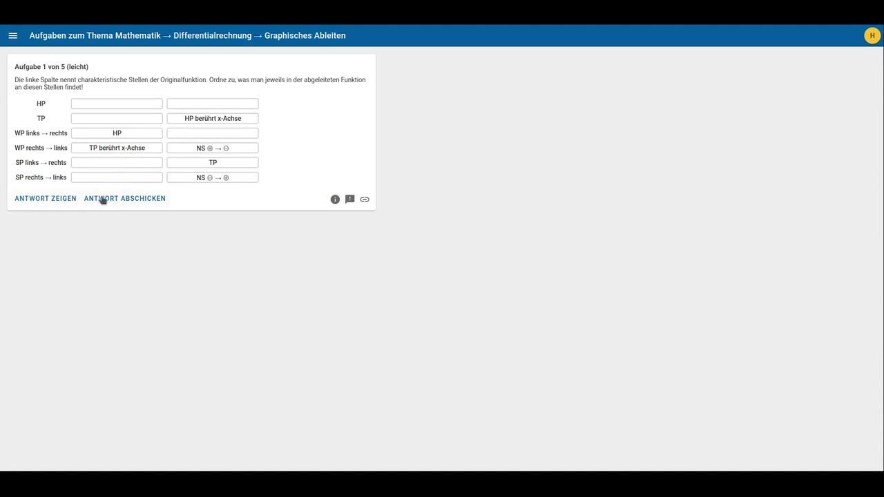
# Step: Submit the matching answer, then assign graph B to f(x) and graph A to f'(x)
pyautogui.click(102, 200)
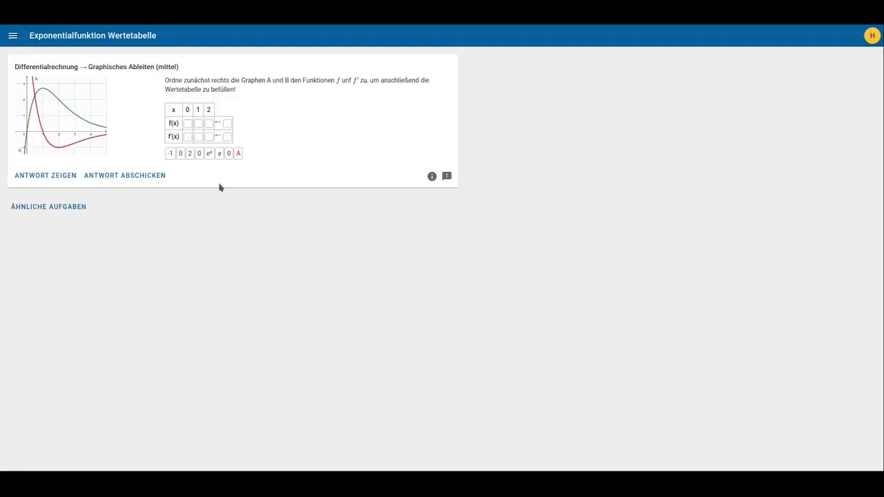
pyautogui.moveTo(181, 154); pyautogui.dragTo(226, 122)
pyautogui.moveTo(238, 156); pyautogui.dragTo(187, 125)
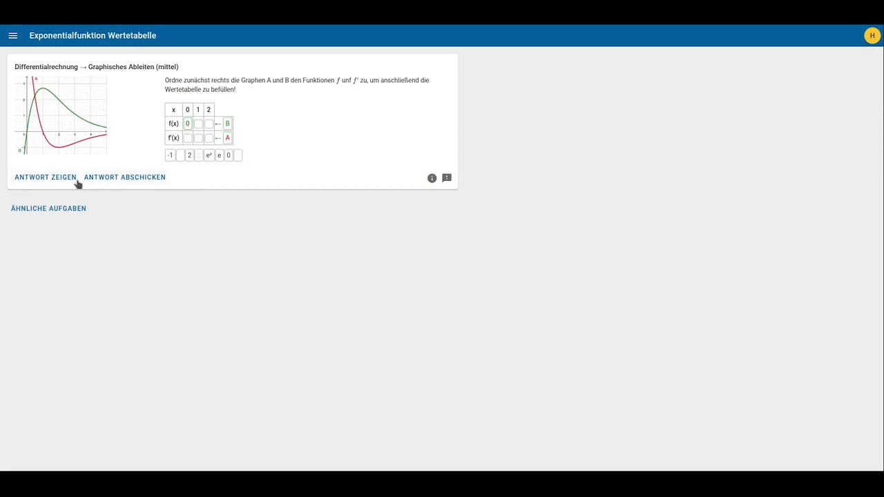
# Step: Submit the value table, reveal its correct solution, and open the Equations example
pyautogui.click(113, 179)
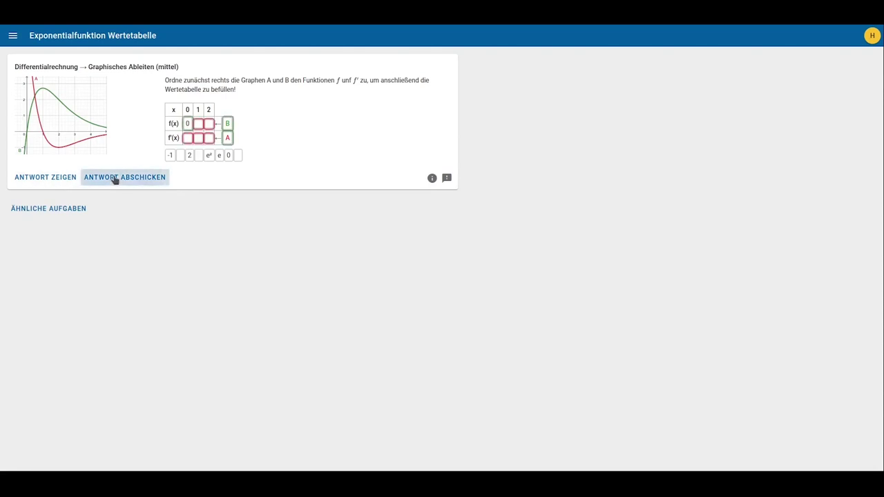
pyautogui.click(60, 178)
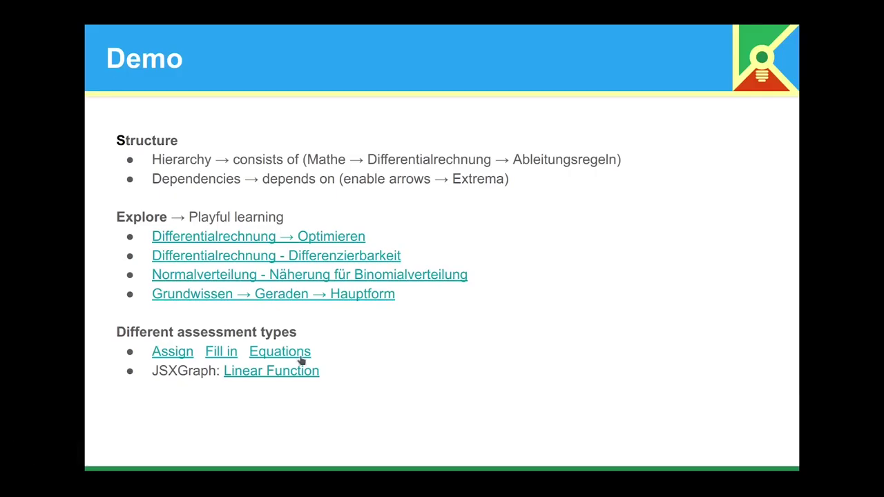
pyautogui.click(302, 353)
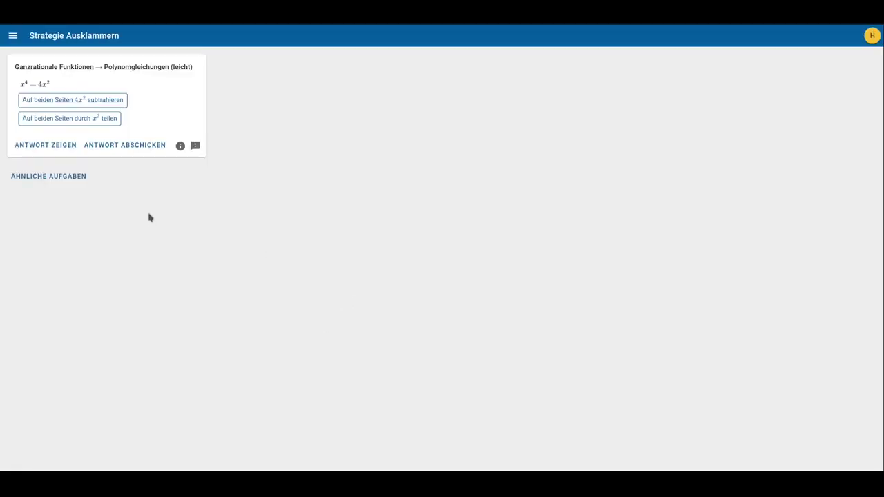
# Step: Try dividing by x², remove that rejected step, then subtract 4x² from both sides
pyautogui.click(84, 121)
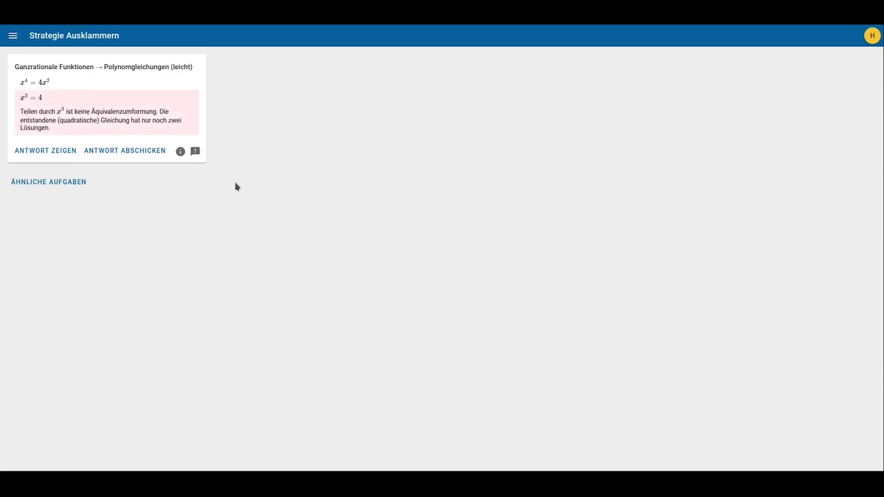
pyautogui.click(39, 87)
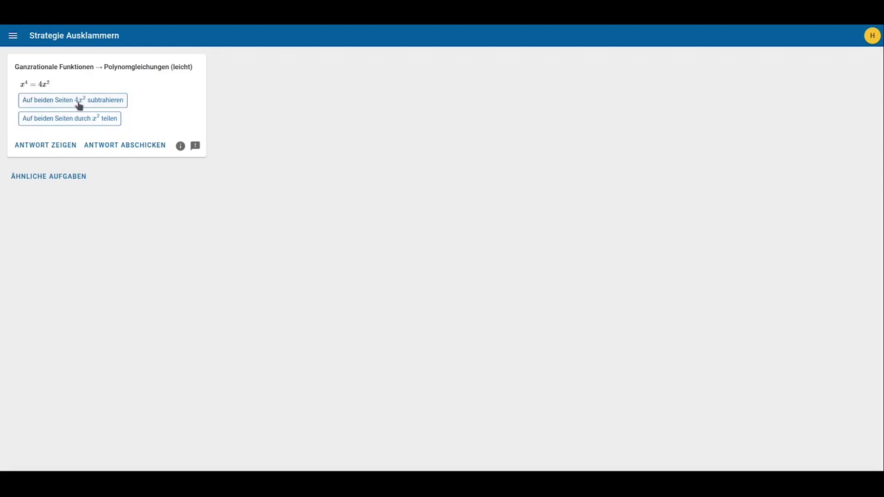
pyautogui.click(77, 102)
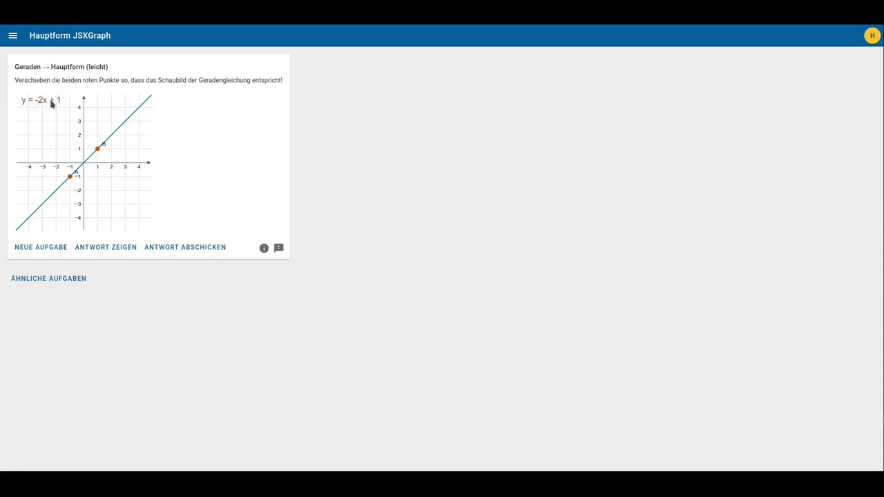
# Step: Move point A to (0,1), submit the line, and reveal the correct y = -2x + 1
pyautogui.moveTo(69, 178); pyautogui.dragTo(97, 205)
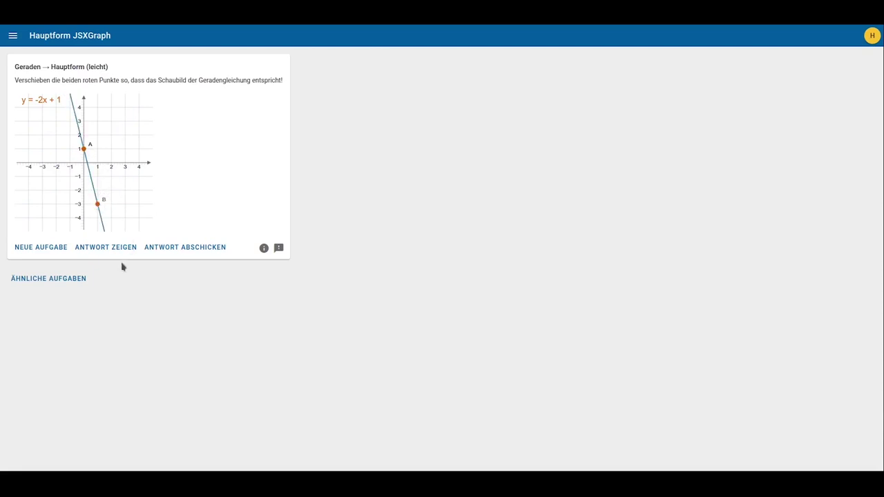
pyautogui.click(165, 249)
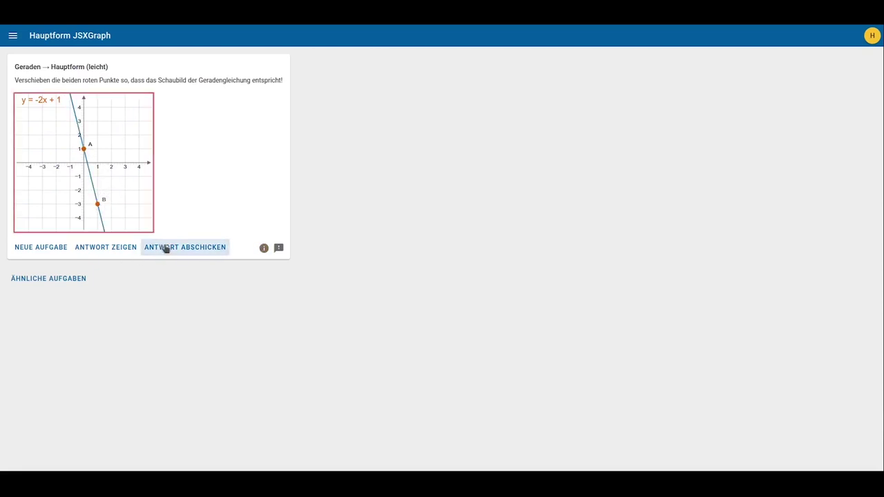
pyautogui.click(122, 250)
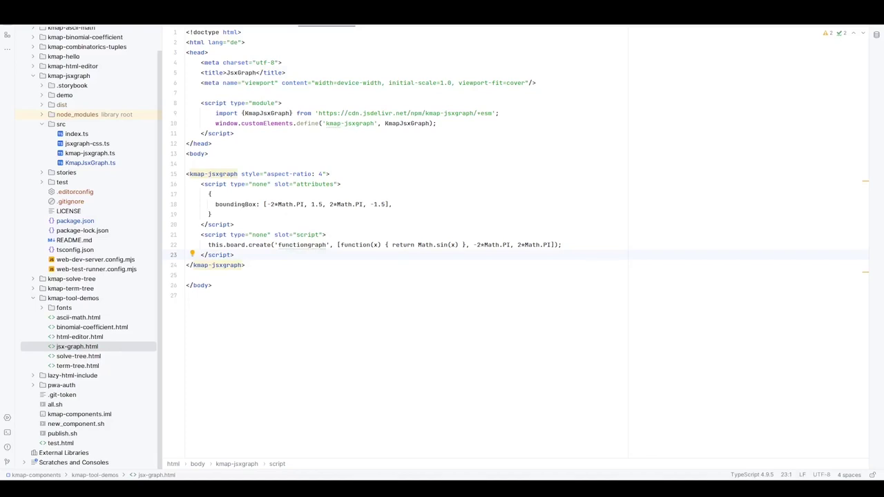
pyautogui.moveTo(742, 186)
pyautogui.click(834, 55)
# Step: Duplicate the Math.sin(x) plot line and change the copy to Math.cos(x)
pyautogui.hotkey('shift', 'Up')
pyautogui.hotkey('ctrl', 'c')
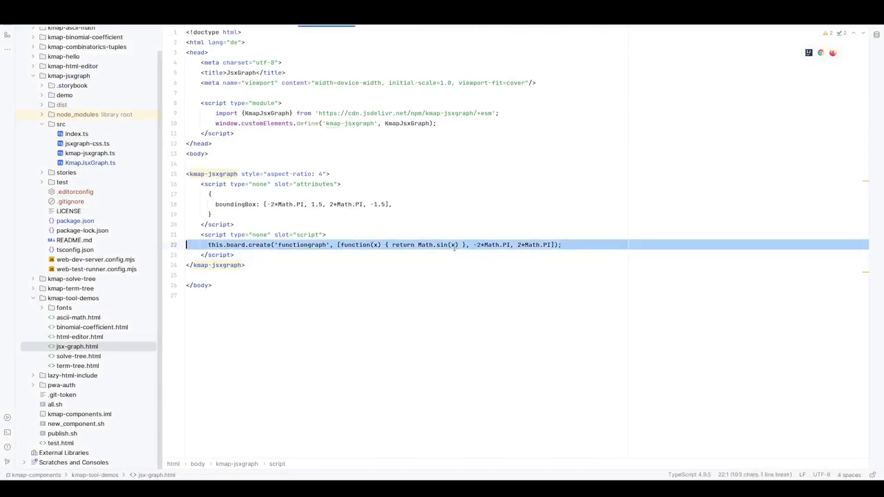
pyautogui.press('Down')
pyautogui.hotkey('ctrl', 'v')
pyautogui.press('Up')
pyautogui.press('End')
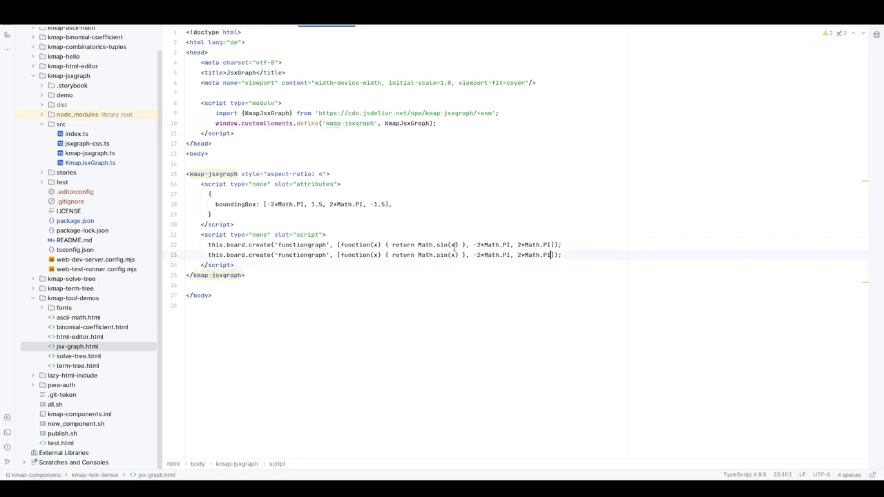
pyautogui.hotkey('ctrl', 'Left')
pyautogui.hotkey('ctrl', 'Left')
pyautogui.hotkey('ctrl', 'Left')
pyautogui.hotkey('ctrl', 'Left')
pyautogui.hotkey('ctrl', 'Left')
pyautogui.hotkey('ctrl', 'Left')
pyautogui.hotkey('ctrl', 'Left')
pyautogui.hotkey('ctrl', 'Left')
pyautogui.press('BackSpace')
pyautogui.press('BackSpace')
pyautogui.press('BackSpace')
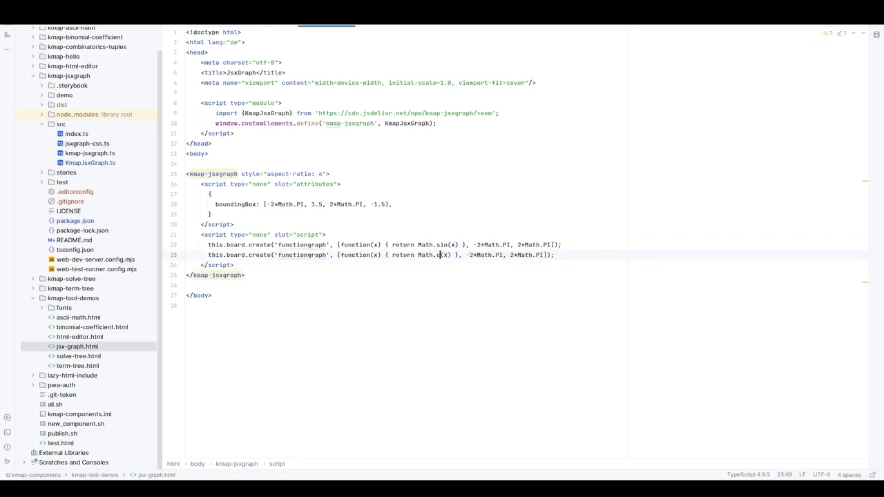
pyautogui.write('cos')
pyautogui.click(234, 265)
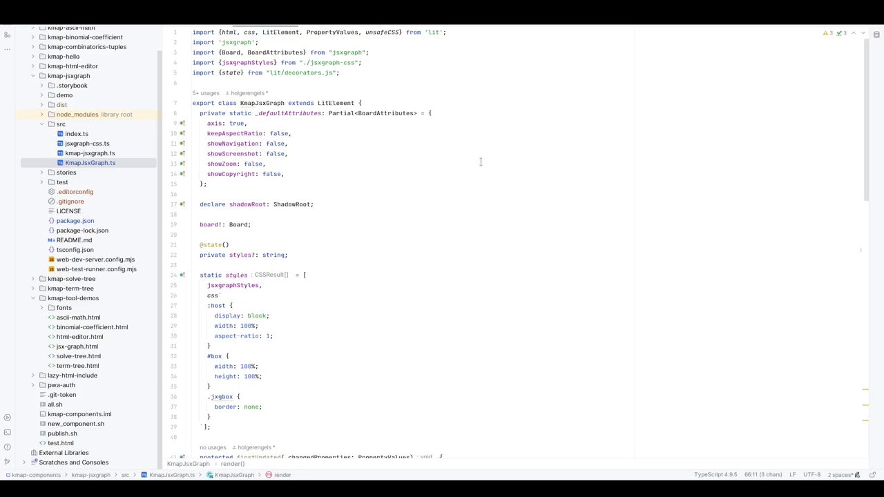
pyautogui.moveTo(194, 103); pyautogui.dragTo(355, 103)
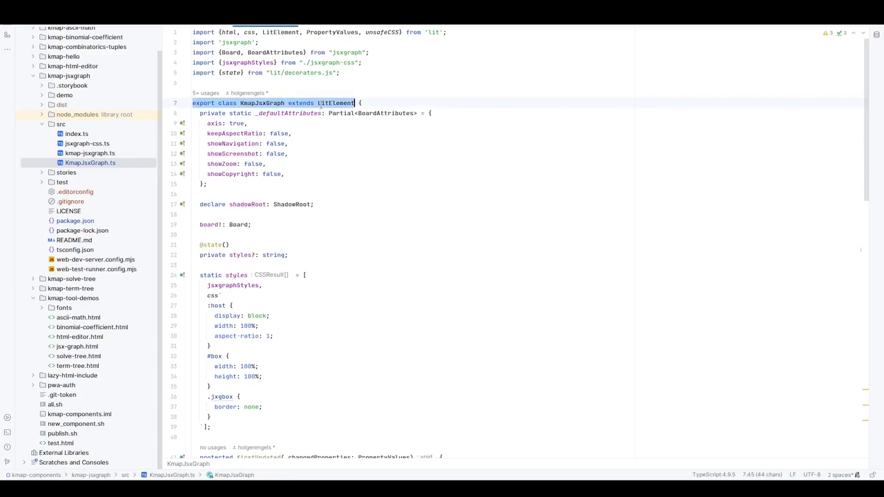
pyautogui.click(277, 113)
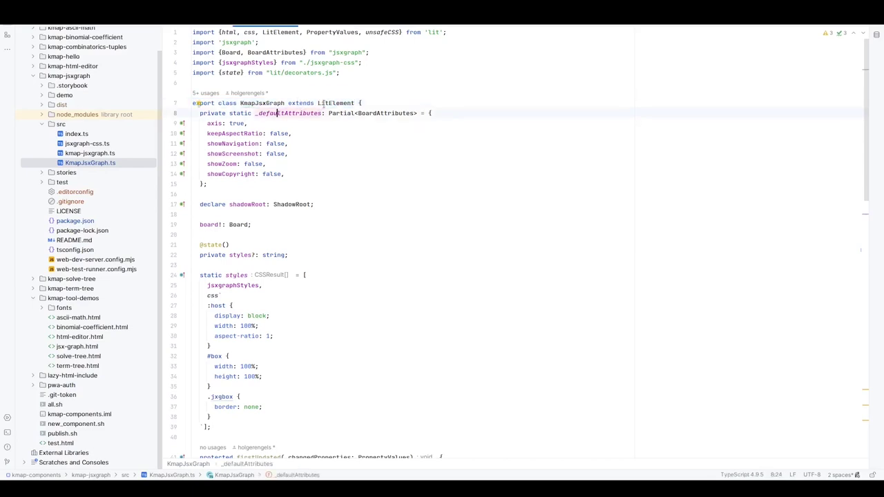
pyautogui.click(325, 104)
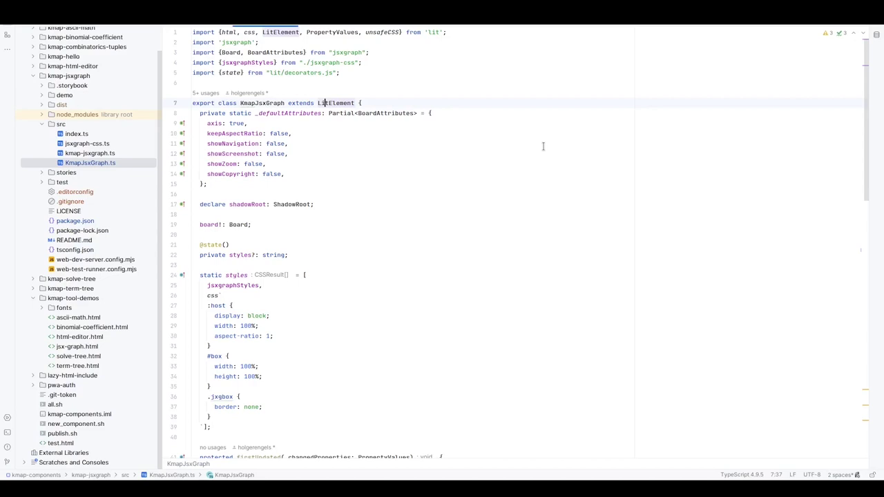
pyautogui.click(223, 113)
pyautogui.moveTo(199, 113); pyautogui.dragTo(257, 174)
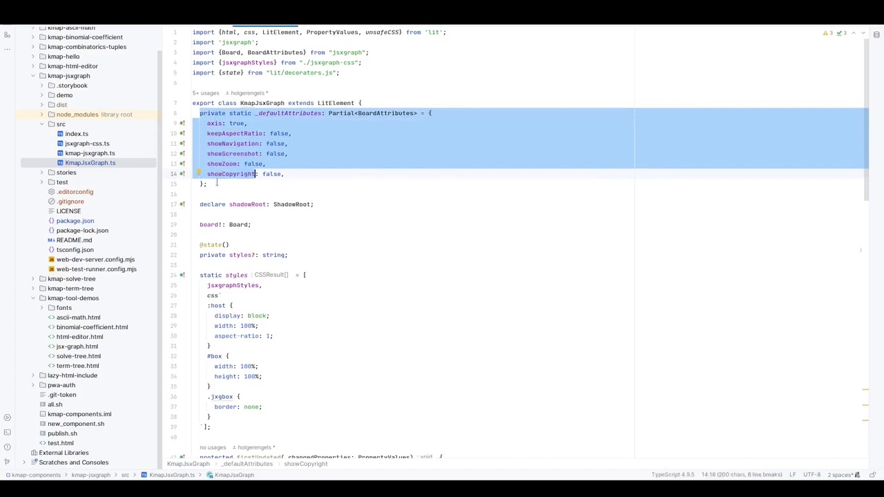
pyautogui.click(217, 183)
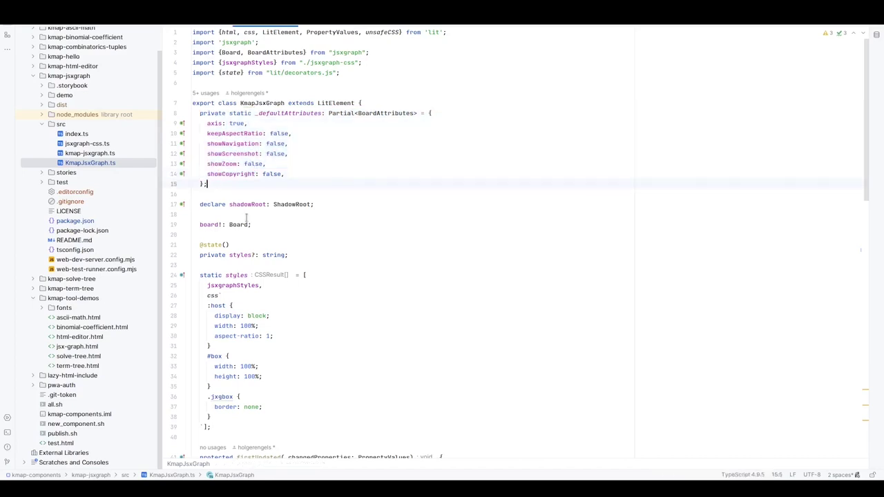
pyautogui.click(247, 204)
pyautogui.doubleClick(282, 204)
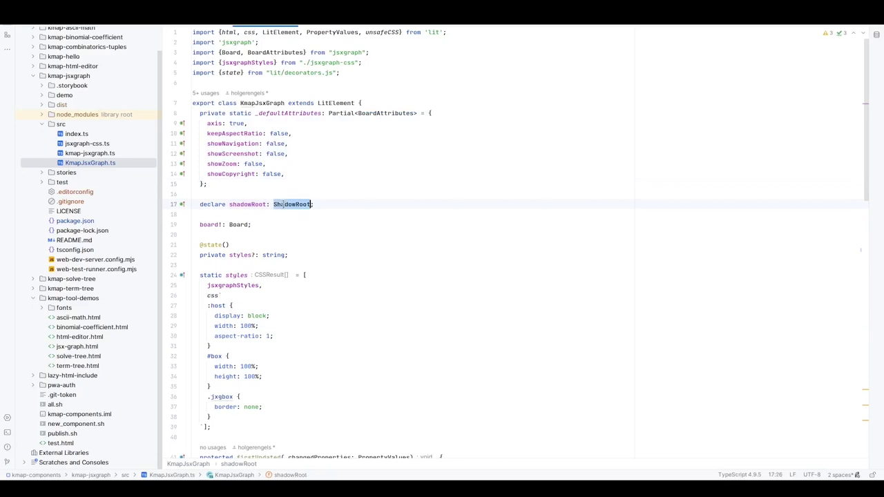
pyautogui.click(251, 203)
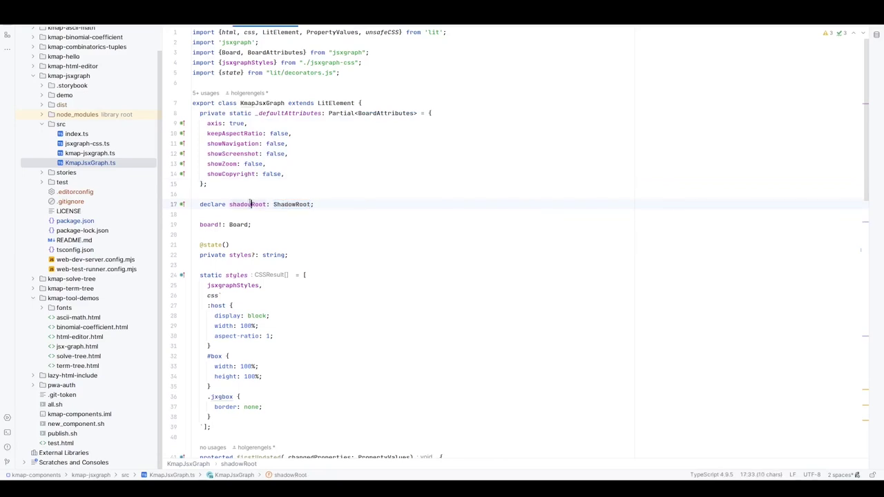
pyautogui.click(239, 225)
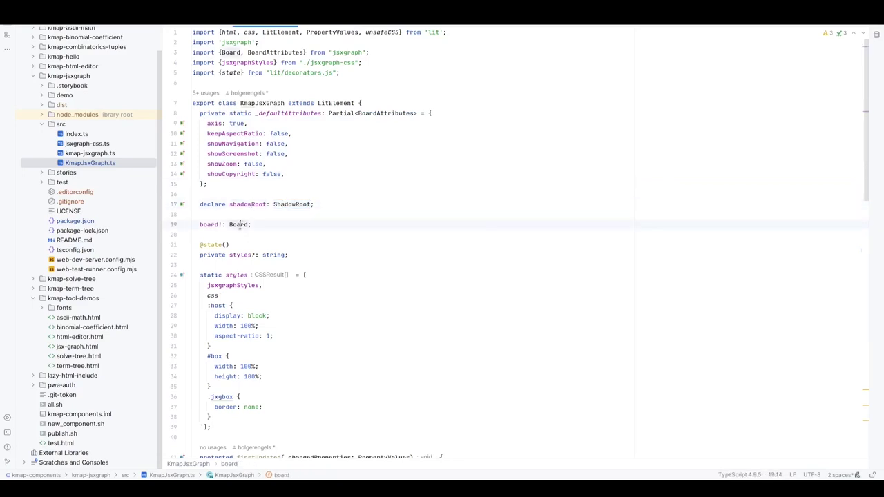
pyautogui.scroll(-2, 235, 207)
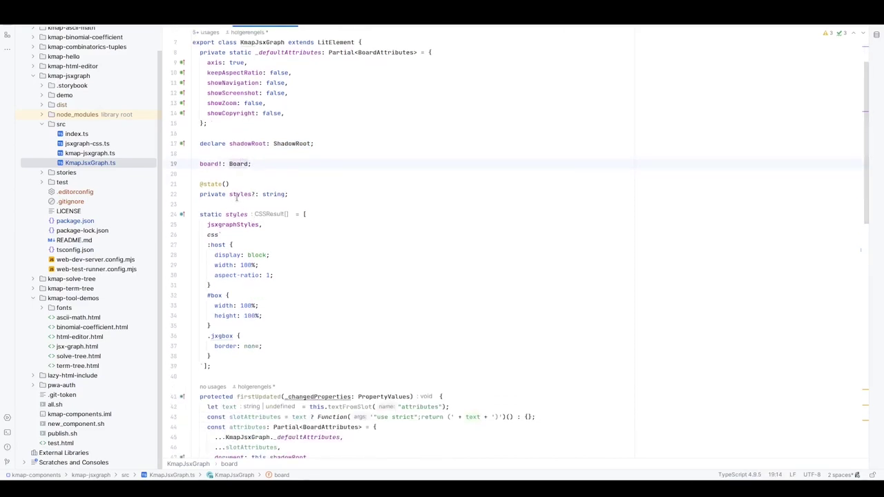
pyautogui.click(237, 194)
pyautogui.scroll(-1, 305, 189)
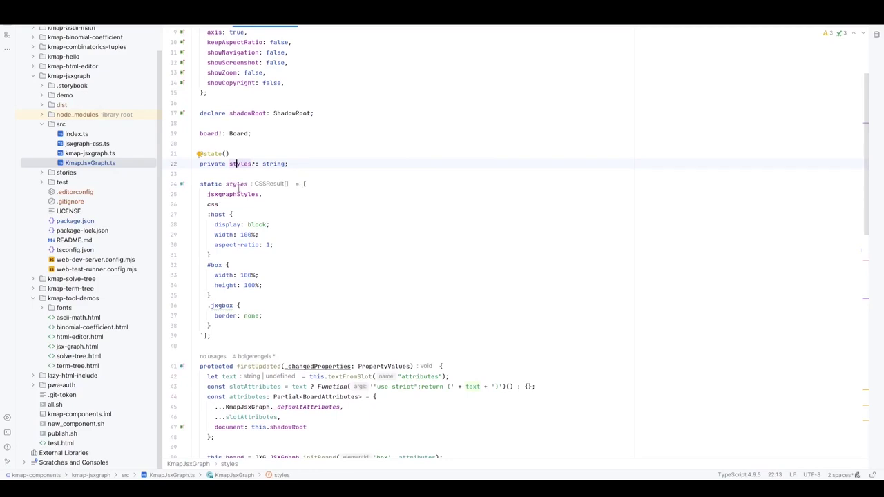
pyautogui.scroll(-4, 325, 300)
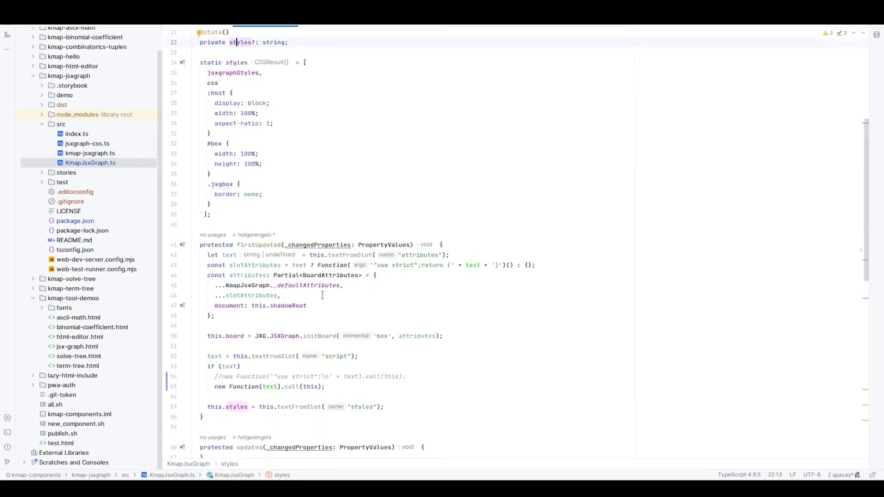
pyautogui.click(255, 244)
pyautogui.scroll(-2, 256, 200)
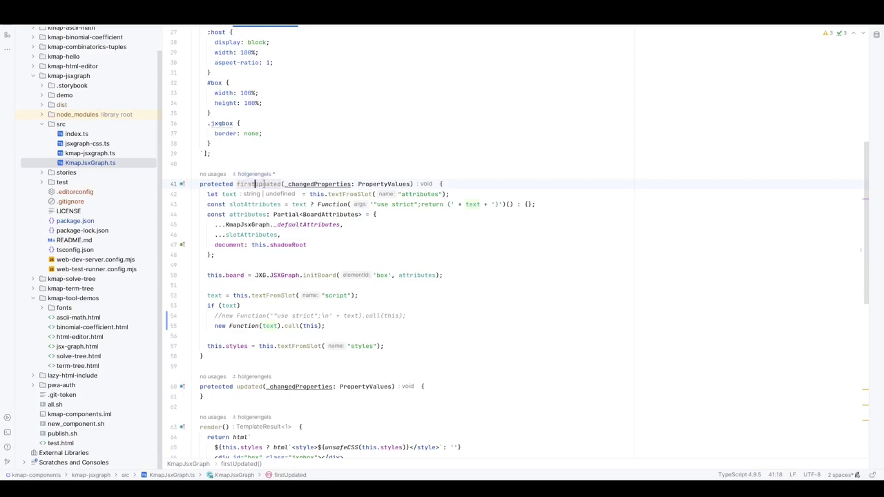
pyautogui.scroll(-3, 295, 172)
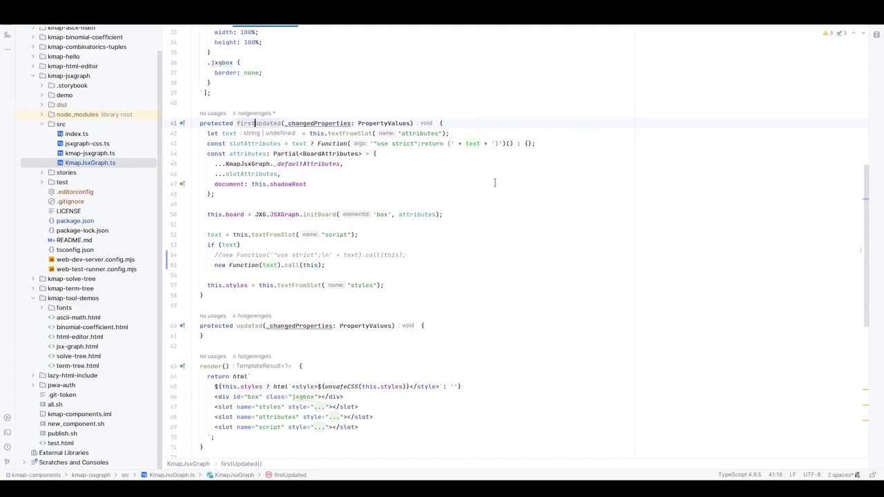
pyautogui.click(341, 132)
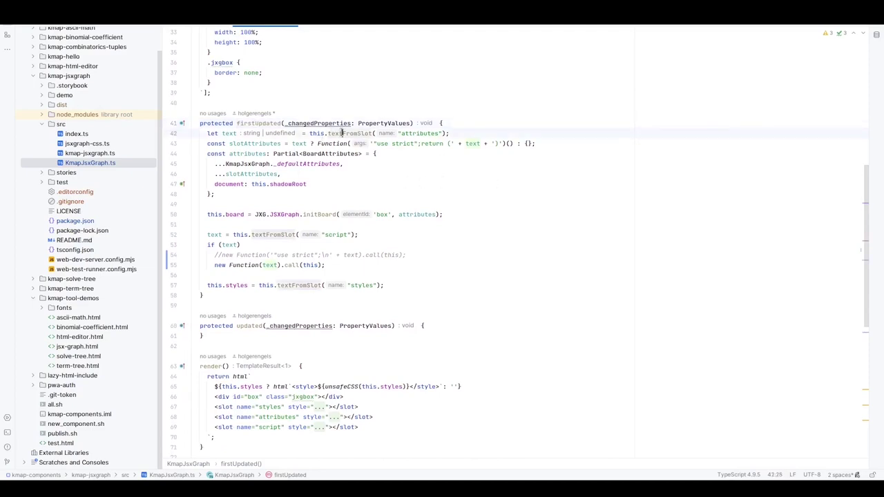
pyautogui.doubleClick(420, 132)
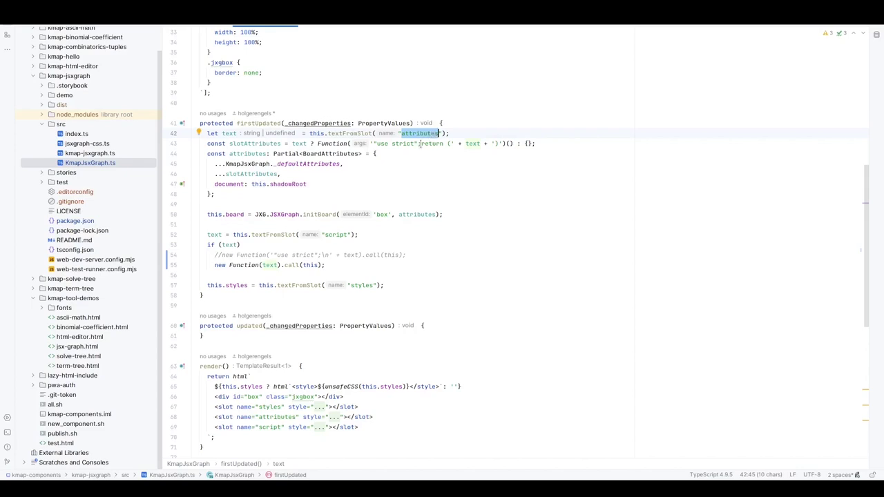
pyautogui.doubleClick(319, 215)
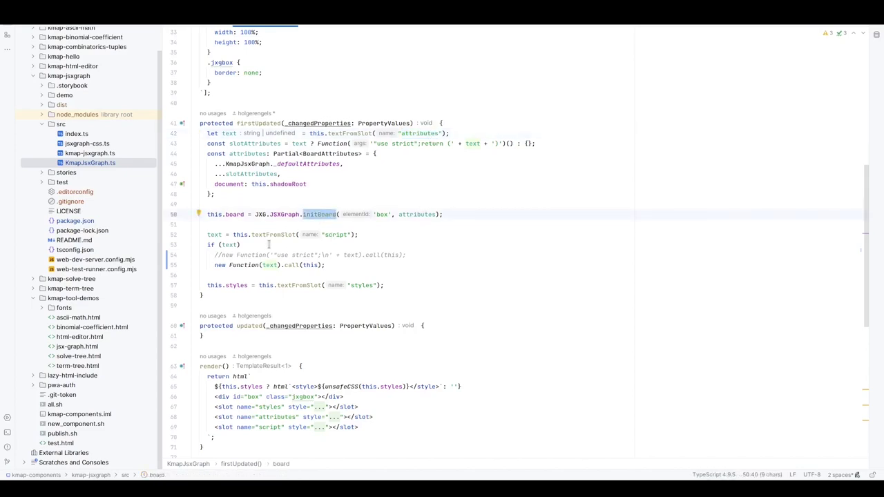
pyautogui.doubleClick(336, 235)
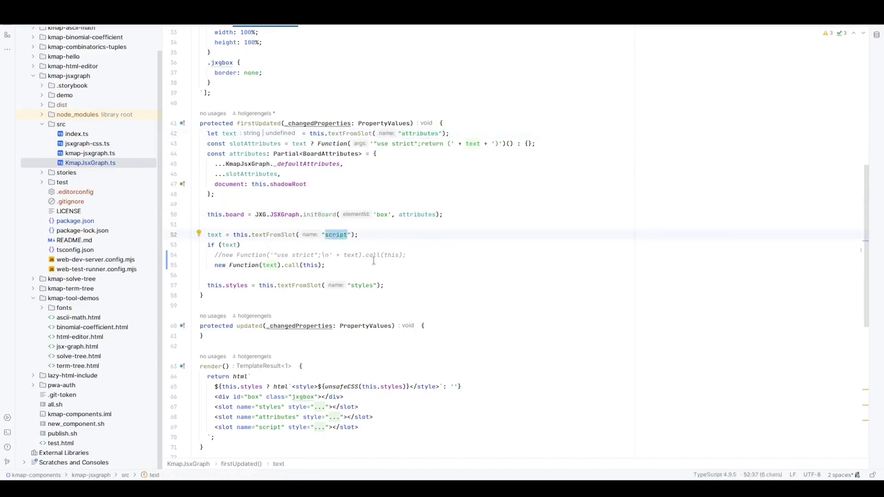
pyautogui.scroll(-2, 374, 261)
pyautogui.click(308, 204)
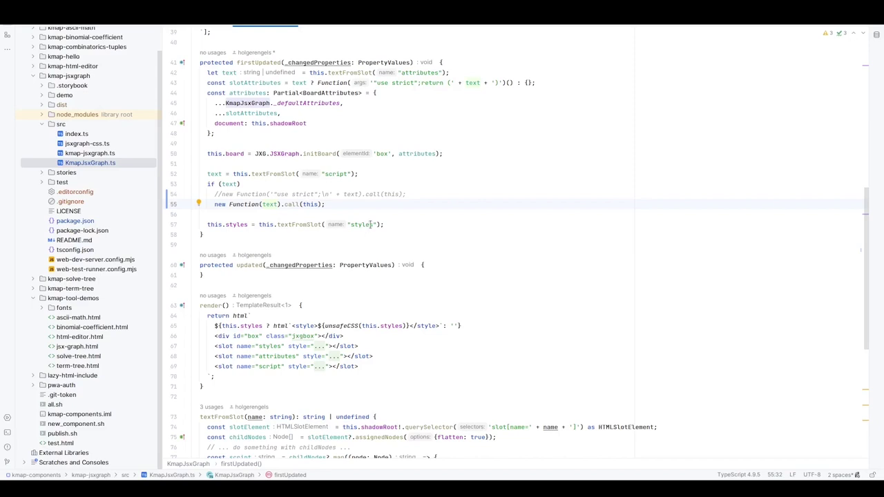
pyautogui.click(250, 224)
pyautogui.scroll(-3, 257, 225)
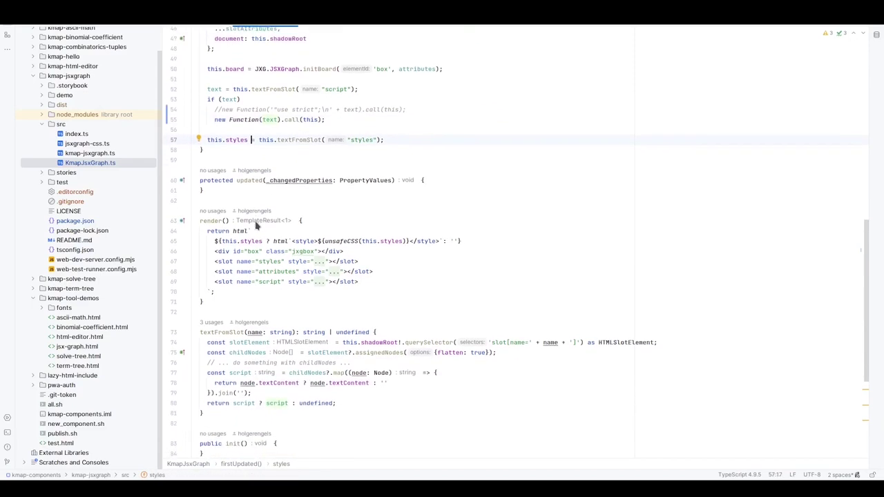
pyautogui.scroll(-1, 256, 224)
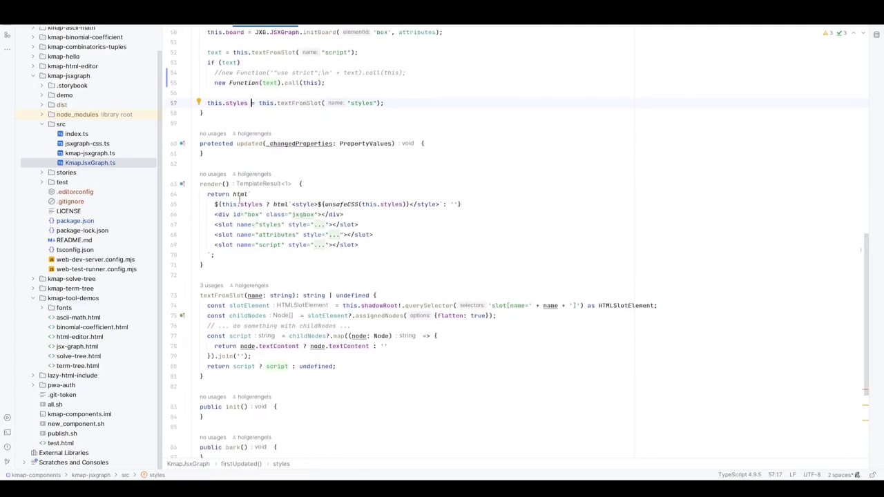
pyautogui.click(214, 184)
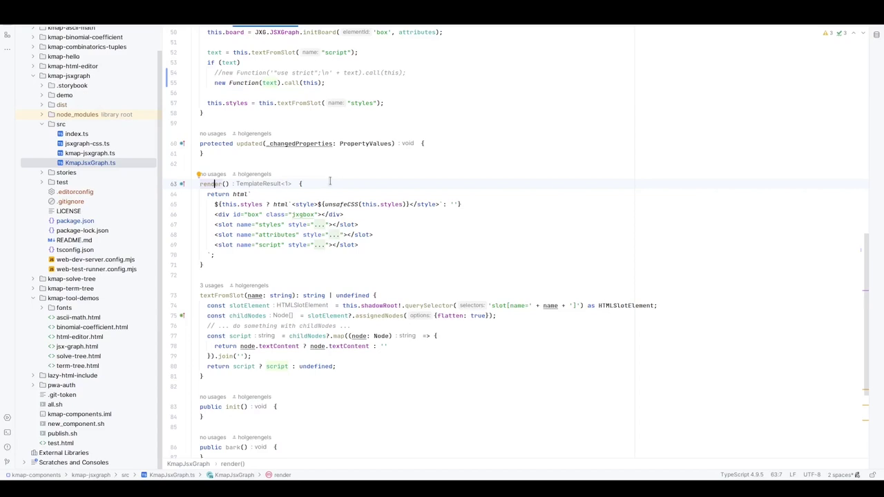
pyautogui.moveTo(221, 204); pyautogui.dragTo(289, 204)
pyautogui.click(316, 204)
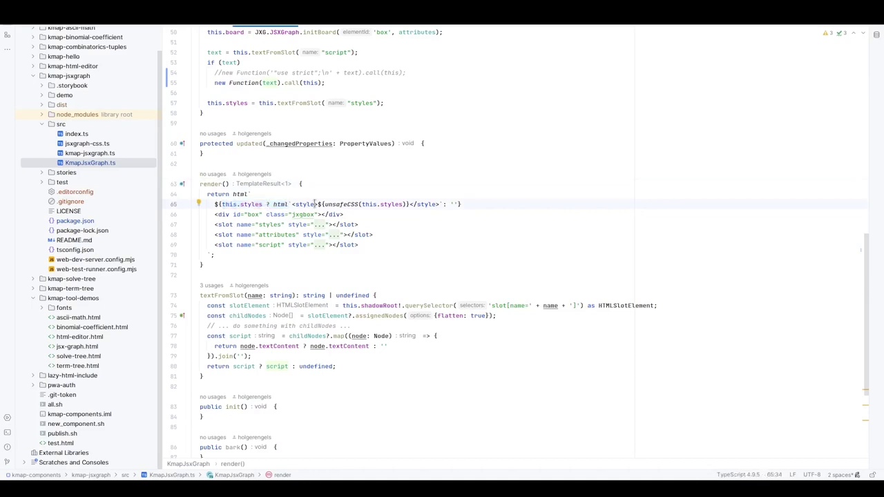
pyautogui.click(223, 214)
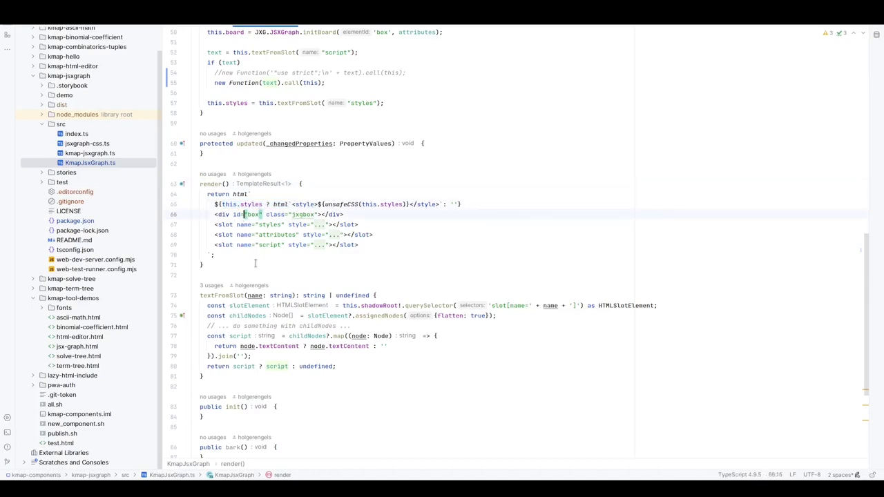
pyautogui.click(254, 214)
pyautogui.click(222, 225)
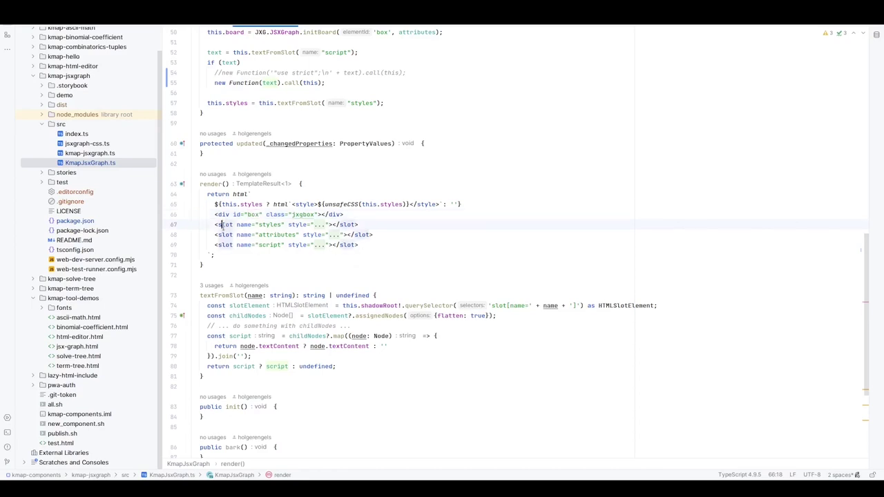
pyautogui.doubleClick(276, 234)
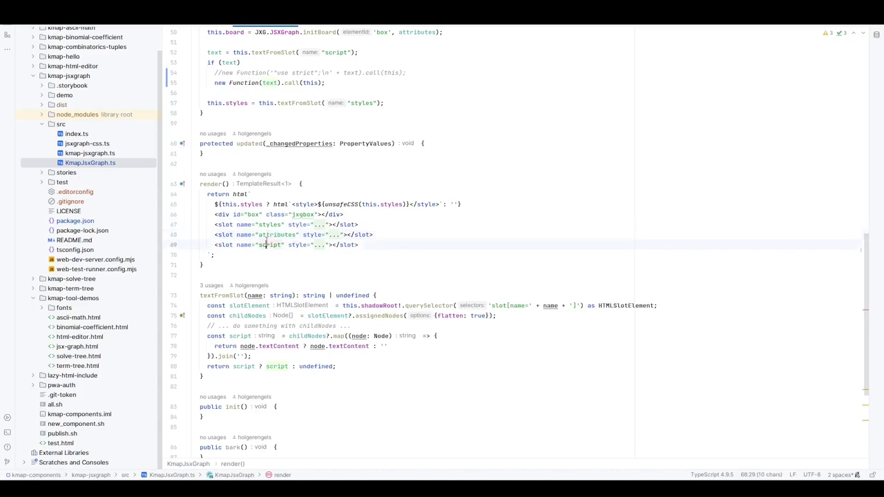
pyautogui.doubleClick(268, 245)
pyautogui.doubleClick(271, 224)
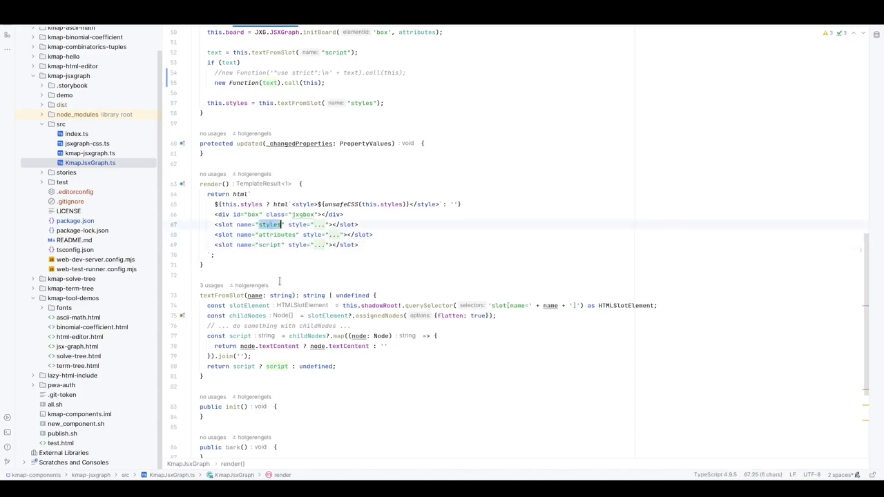